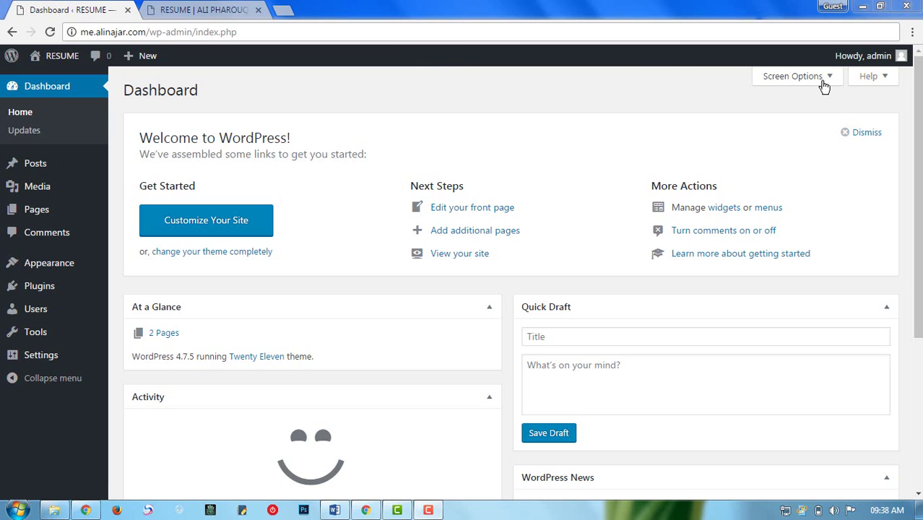
Hide the At a Glance, Activity, Quick Draft, WordPress News and Welcome boxes on the dashboard
left_click(824, 81)
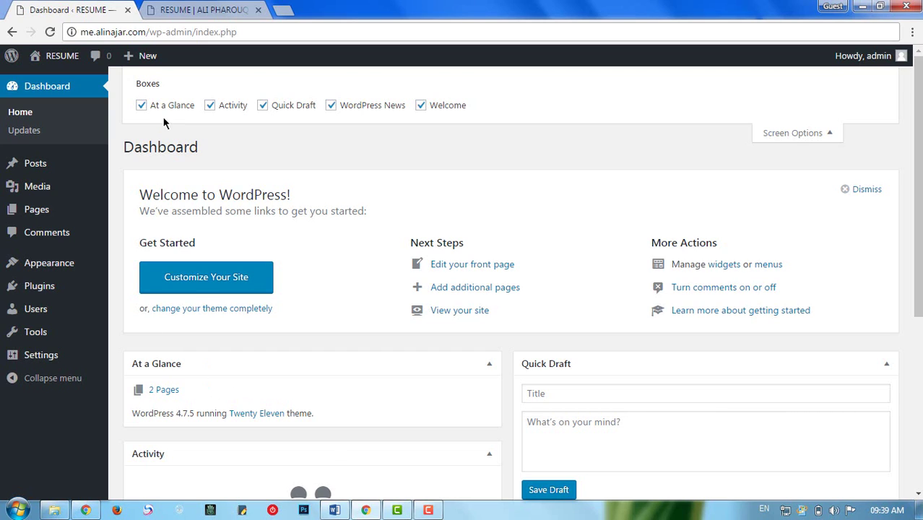
left_click(141, 104)
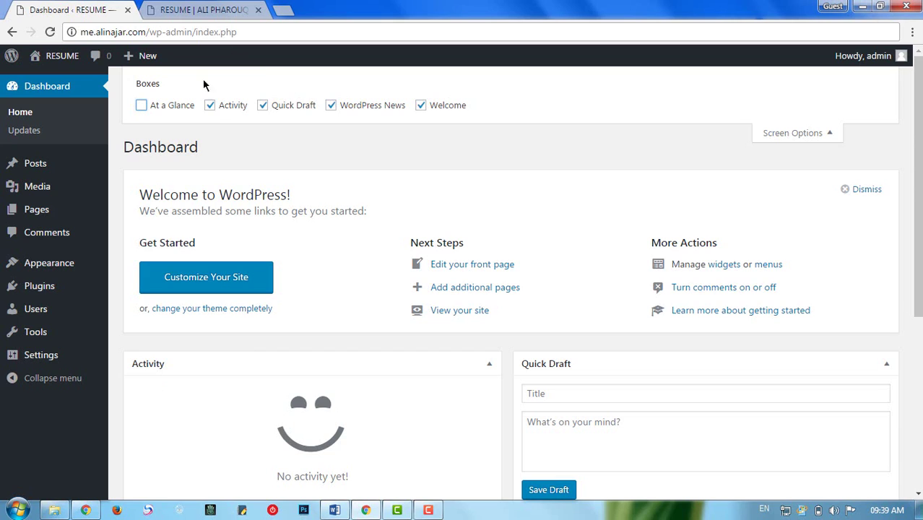
left_click(209, 105)
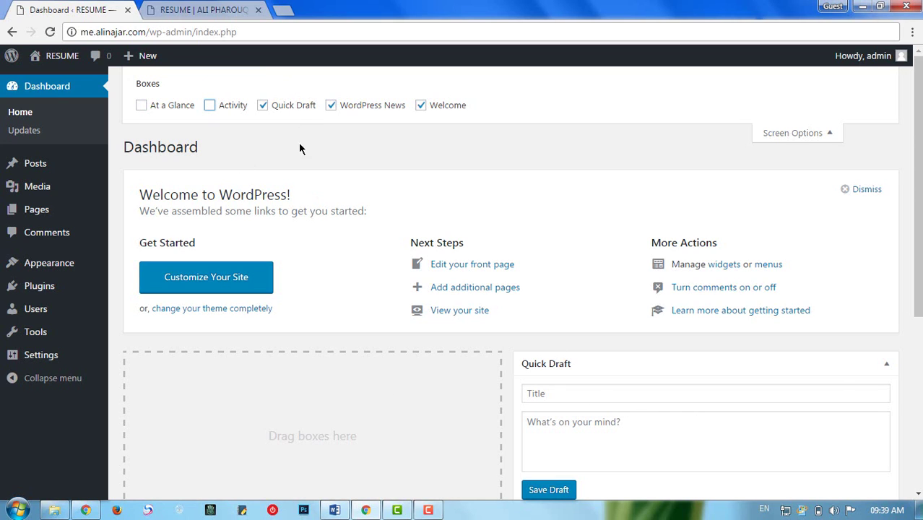
left_click(271, 107)
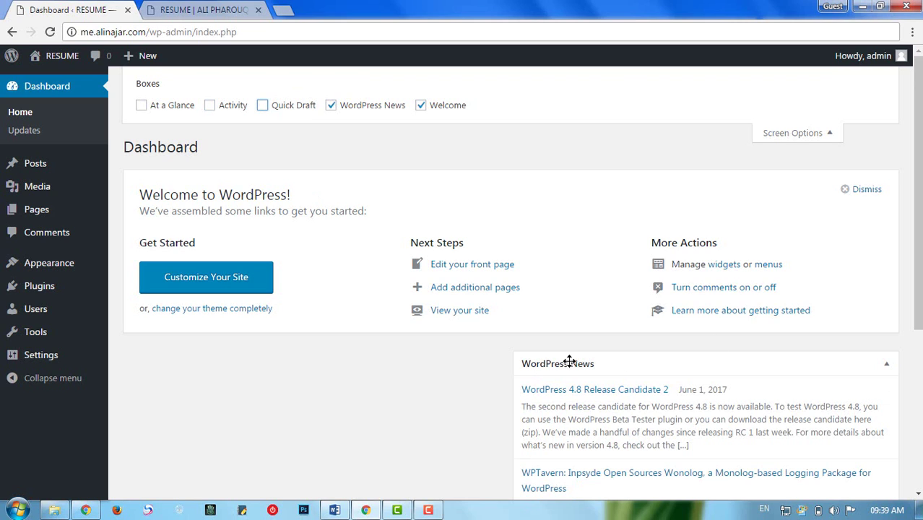
left_click(345, 110)
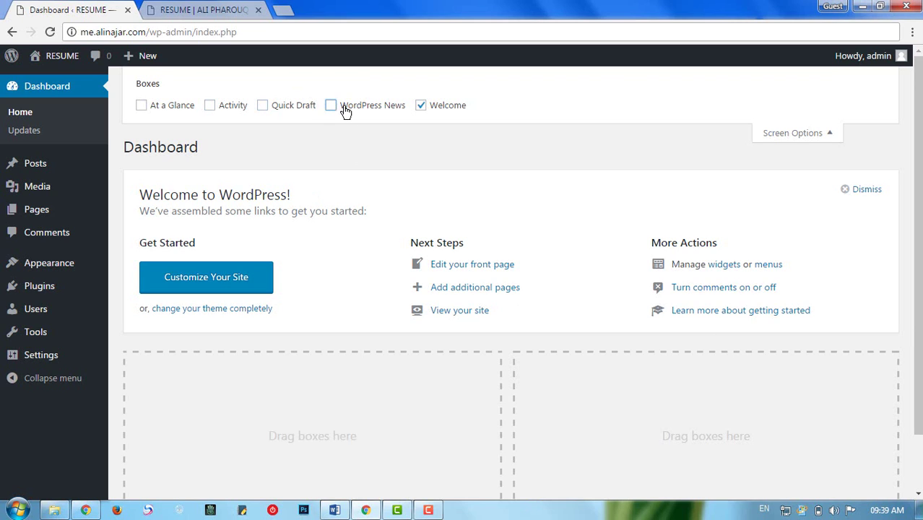
scroll(506, 246, "down", 2)
scroll(542, 179, "up", 2)
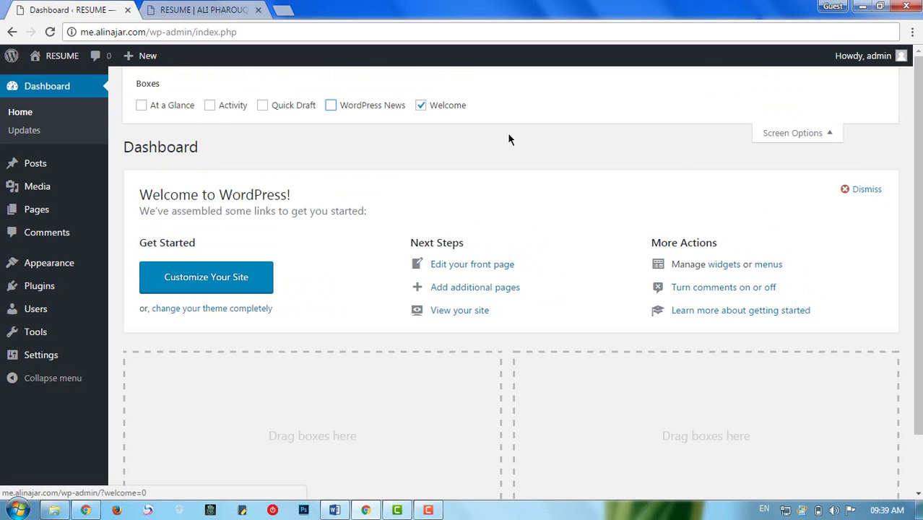
left_click(441, 108)
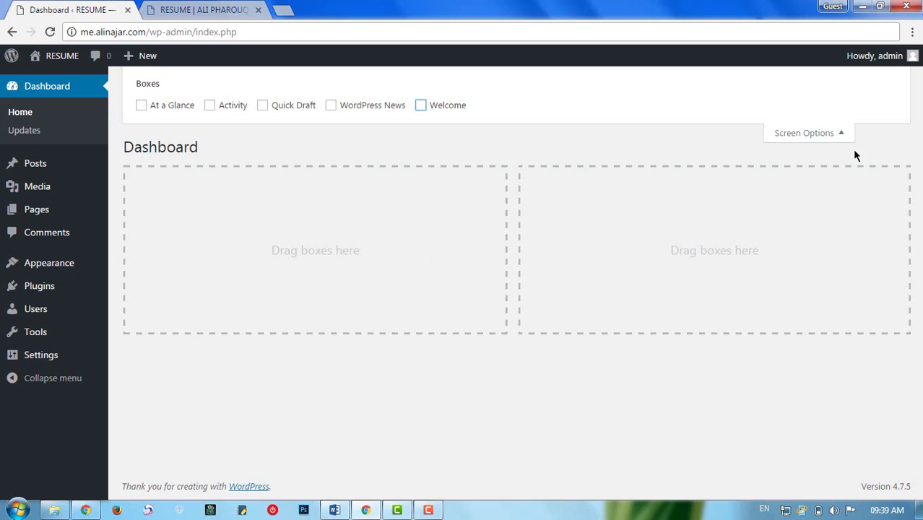
left_click(834, 134)
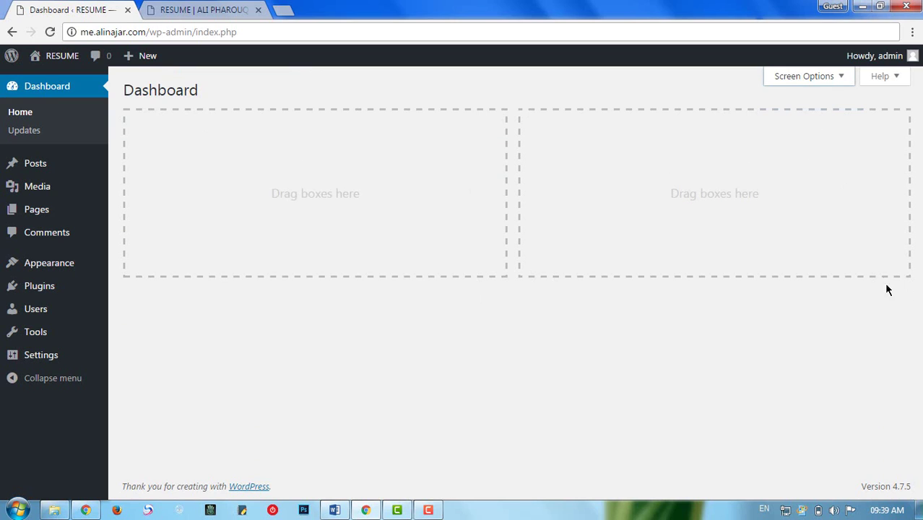
Restore the Welcome, WordPress News, Quick Draft, Activity and At a Glance boxes on the dashboard and collapse the screen options
left_click(798, 77)
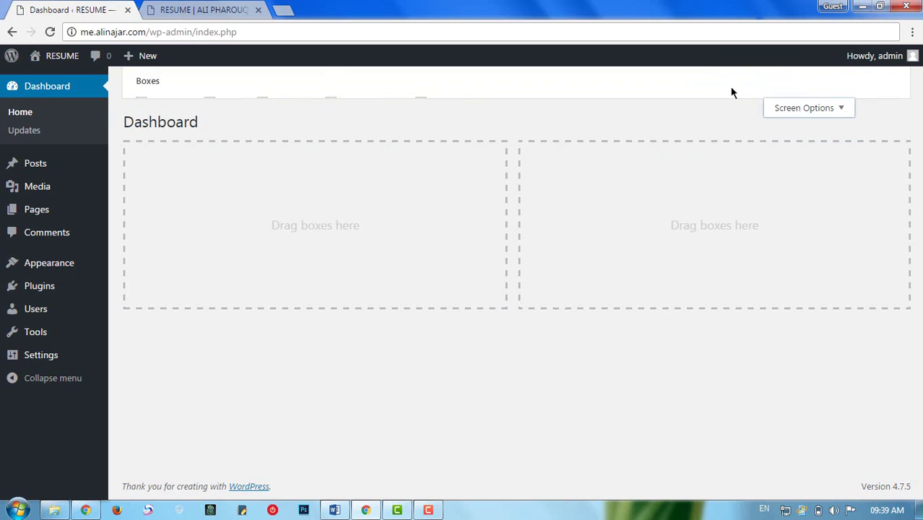
left_click(422, 106)
left_click(343, 114)
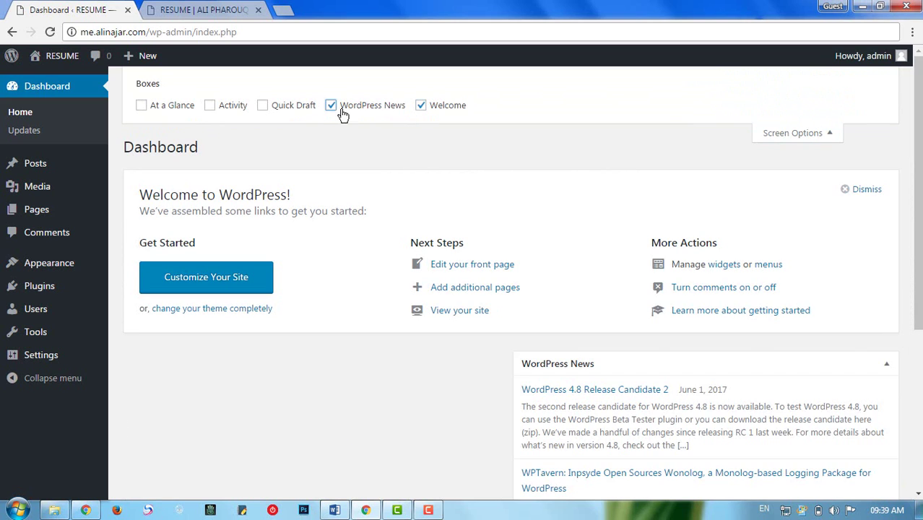
left_click(273, 112)
left_click(227, 114)
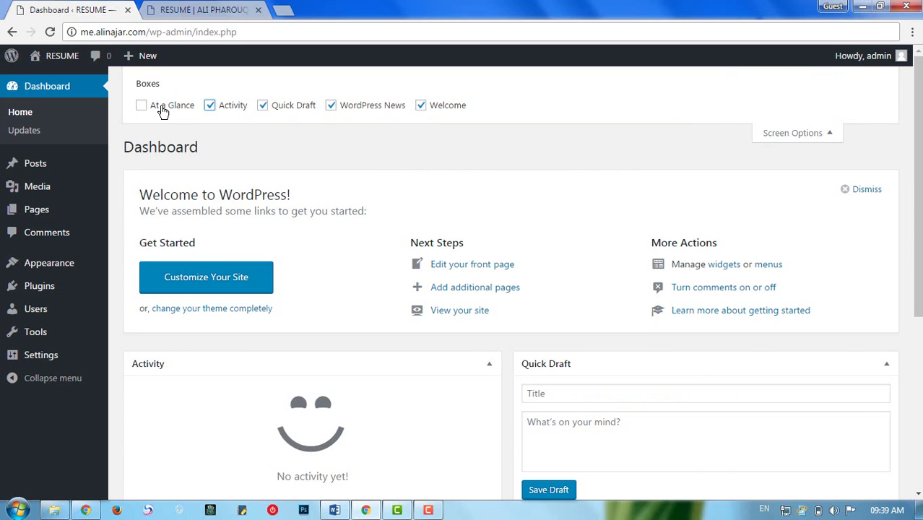
left_click(164, 112)
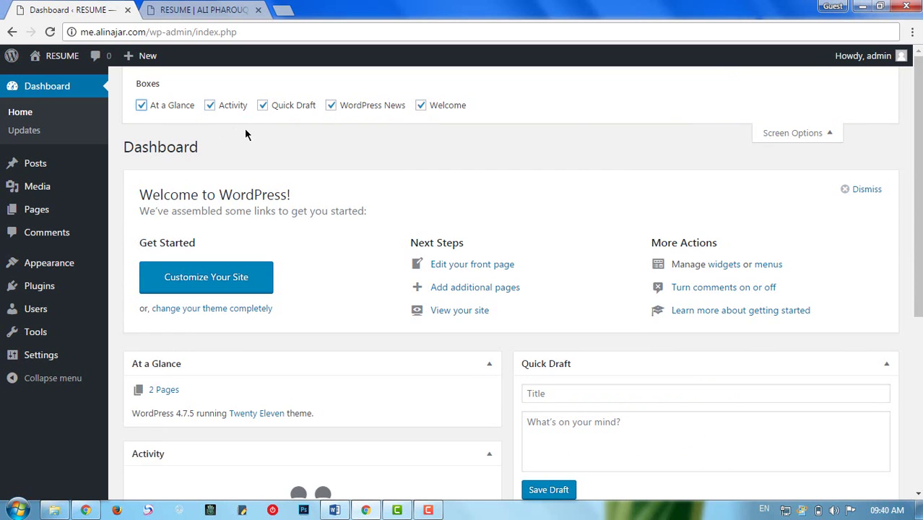
left_click(825, 140)
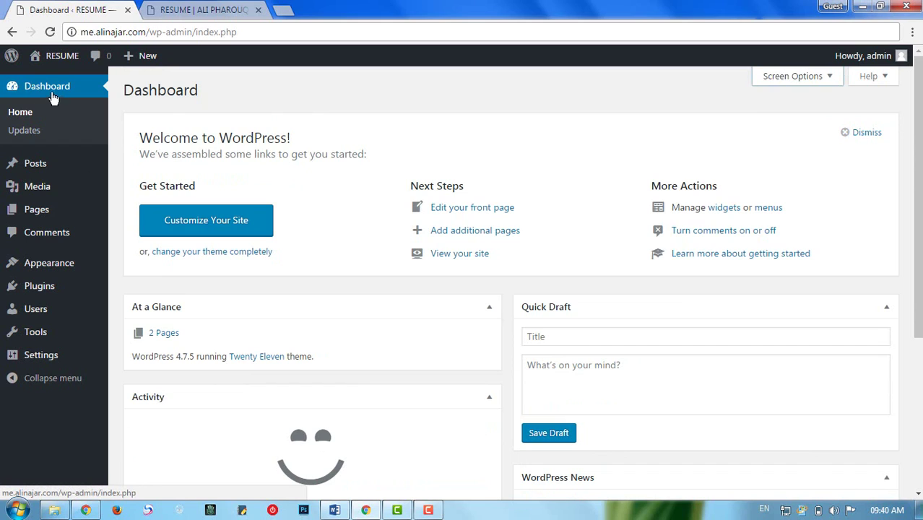
Open the posts list and hide its Date, Comments, Tags and Categories columns in the screen options
left_click(42, 167)
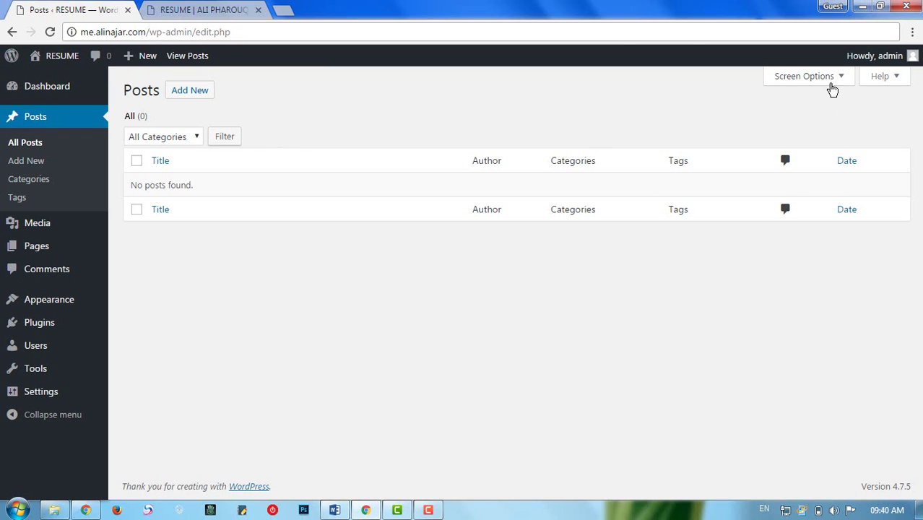
left_click(828, 79)
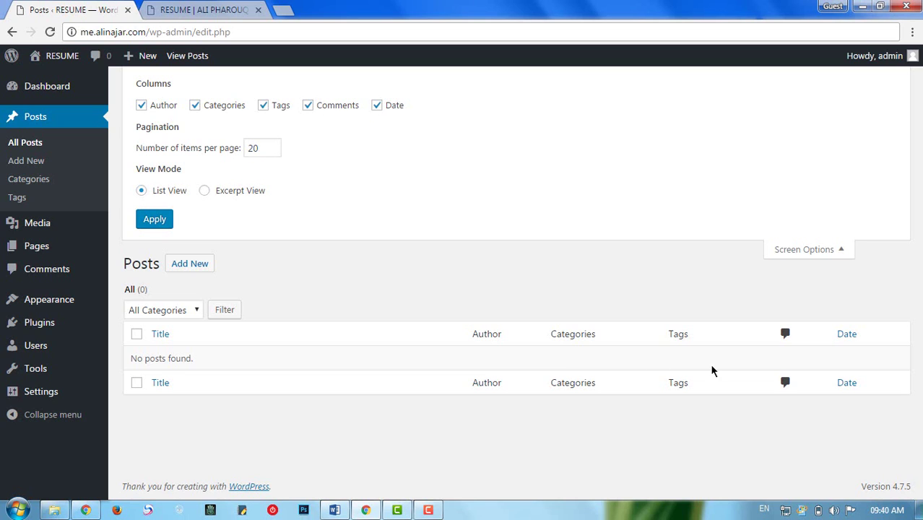
left_click(377, 105)
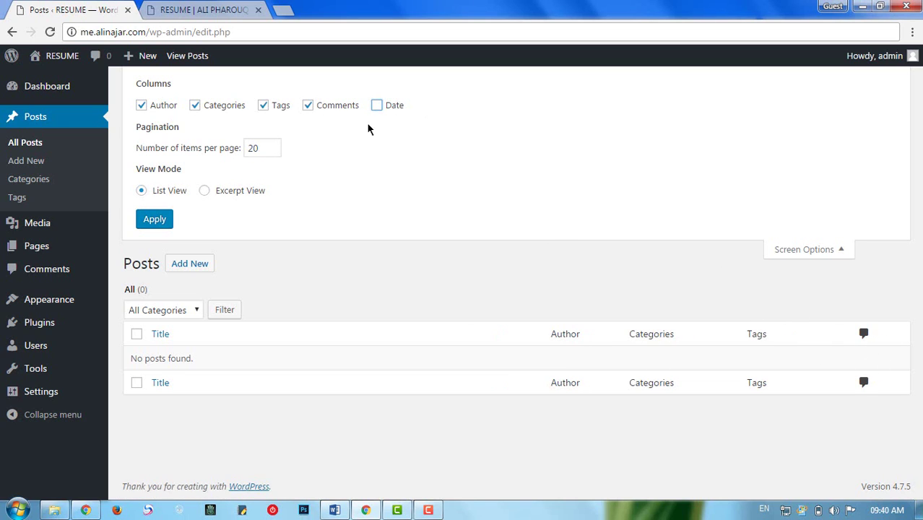
left_click(343, 112)
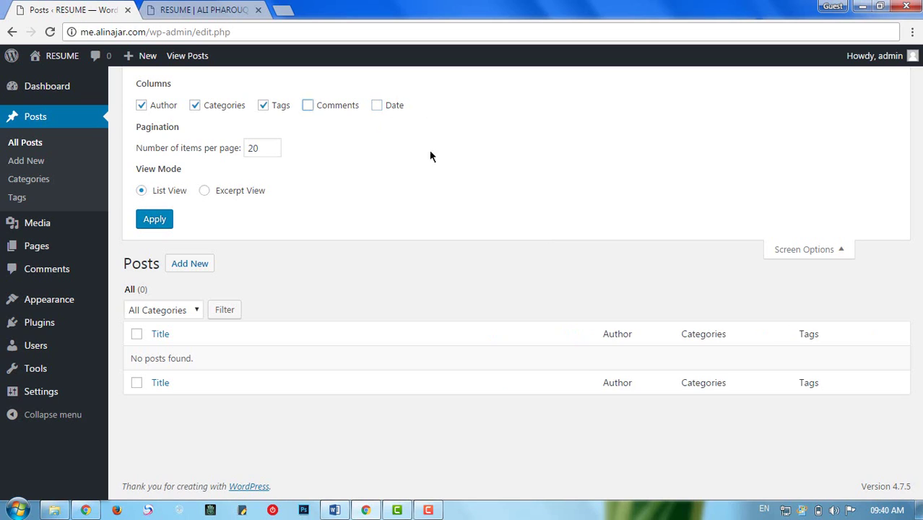
left_click(275, 115)
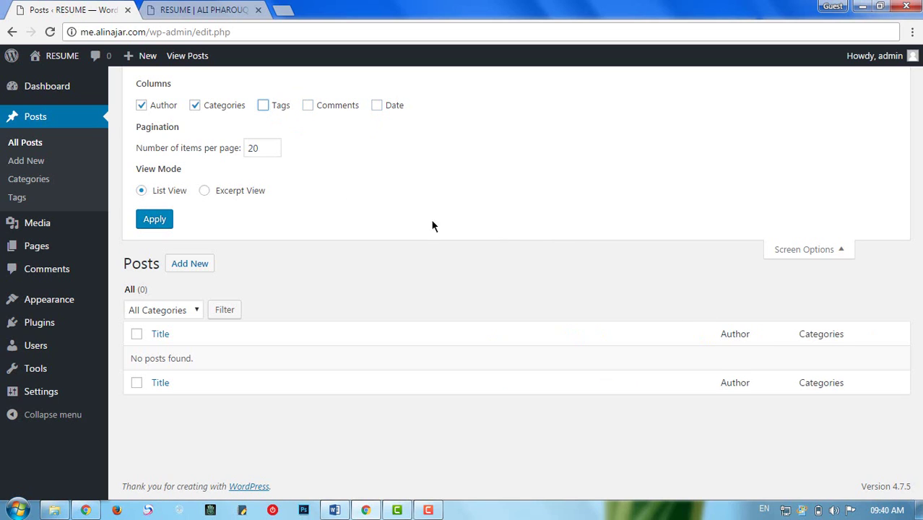
left_click(221, 108)
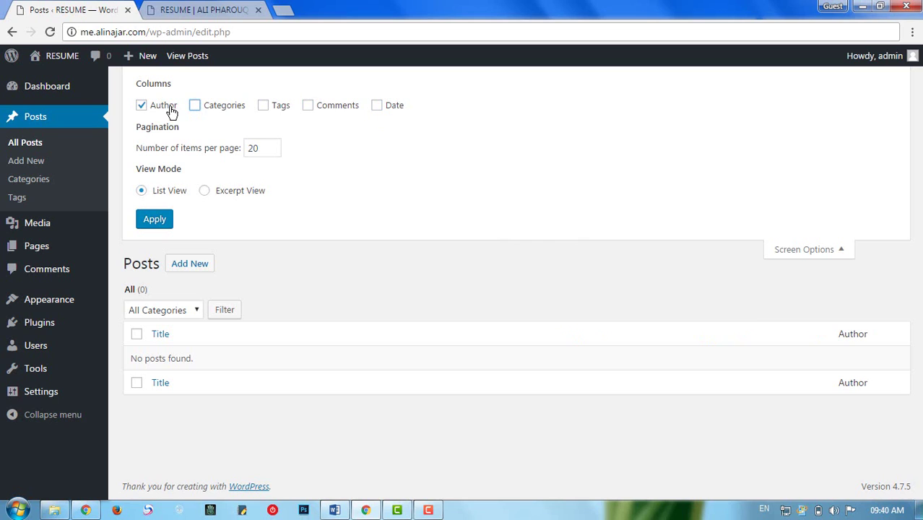
Show the Categories, Tags, Comments and Date columns in the posts list again
left_click(221, 110)
left_click(264, 108)
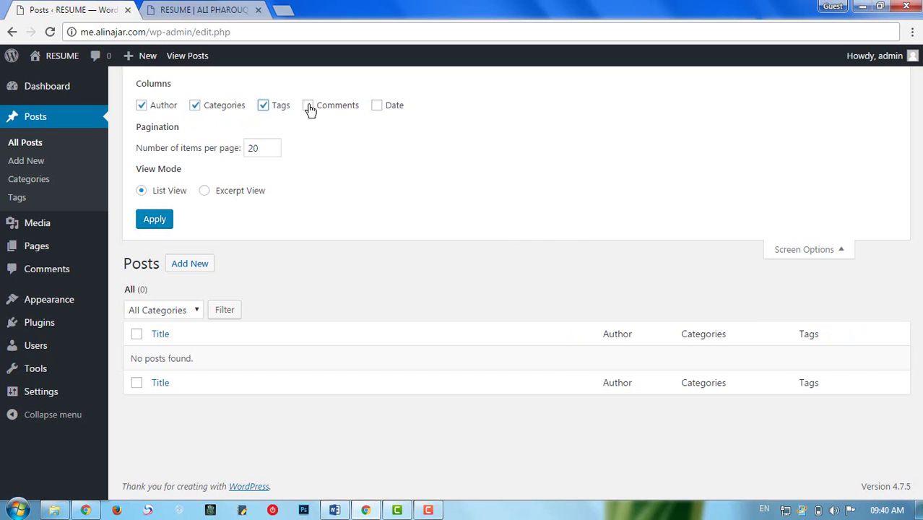
left_click(310, 108)
left_click(394, 107)
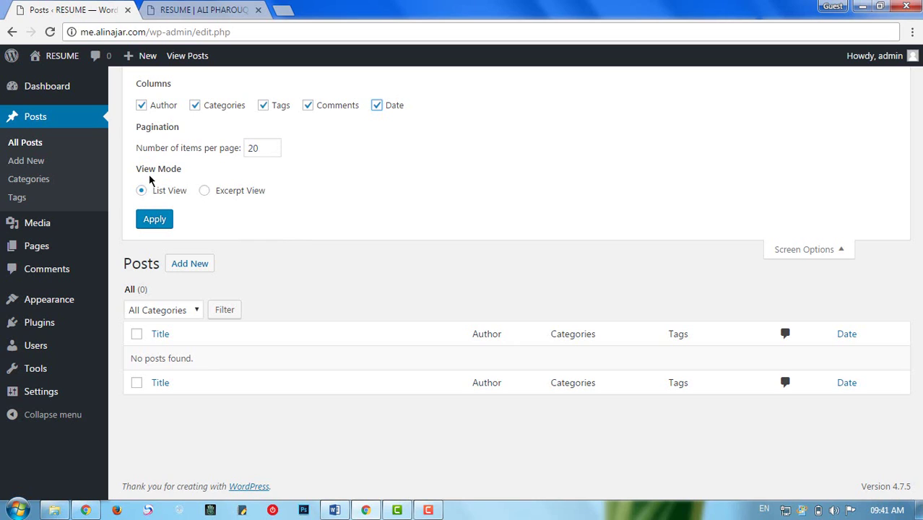
Apply Excerpt View to the posts list and return it to List View
left_click(218, 197)
left_click(166, 223)
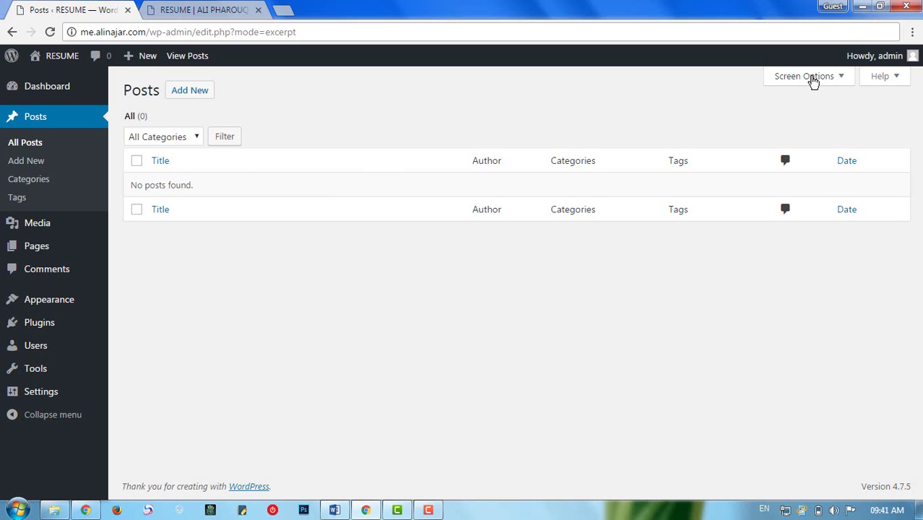
left_click(813, 78)
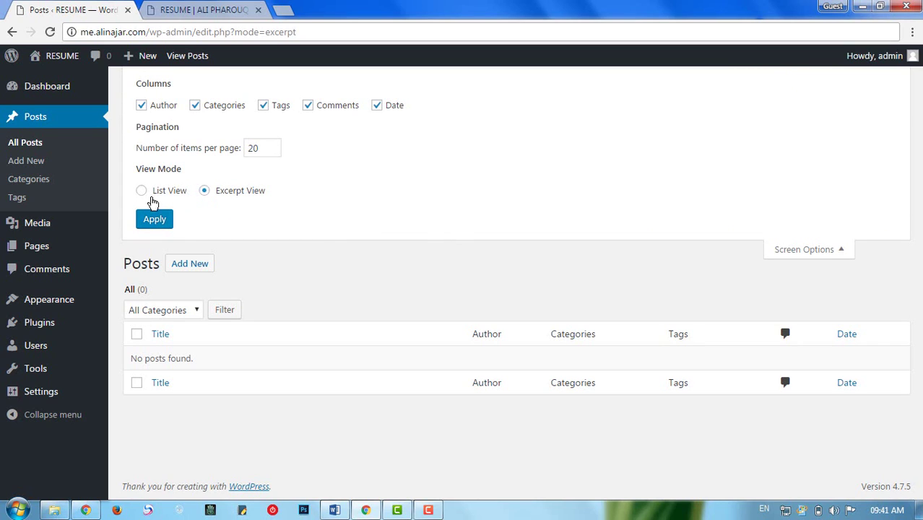
left_click(162, 193)
left_click(156, 219)
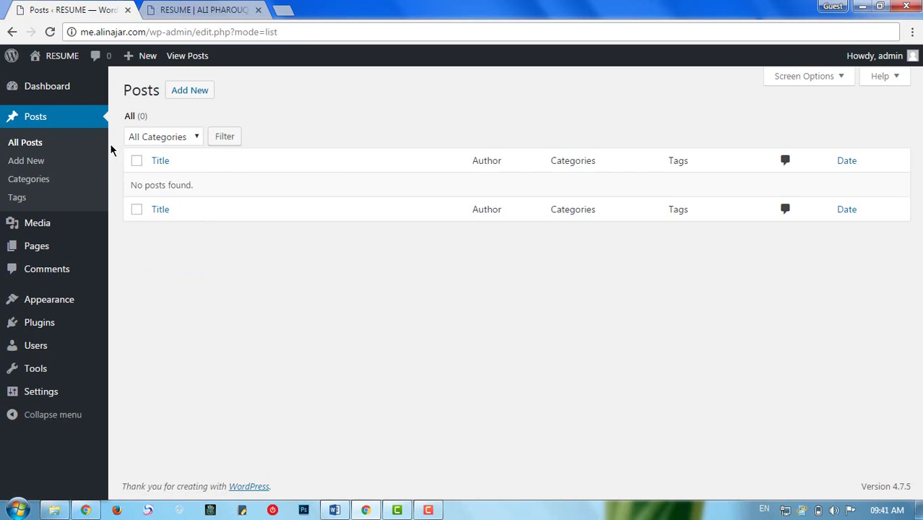
Examine the screen options offered for the Pages list and the Comments list
left_click(43, 253)
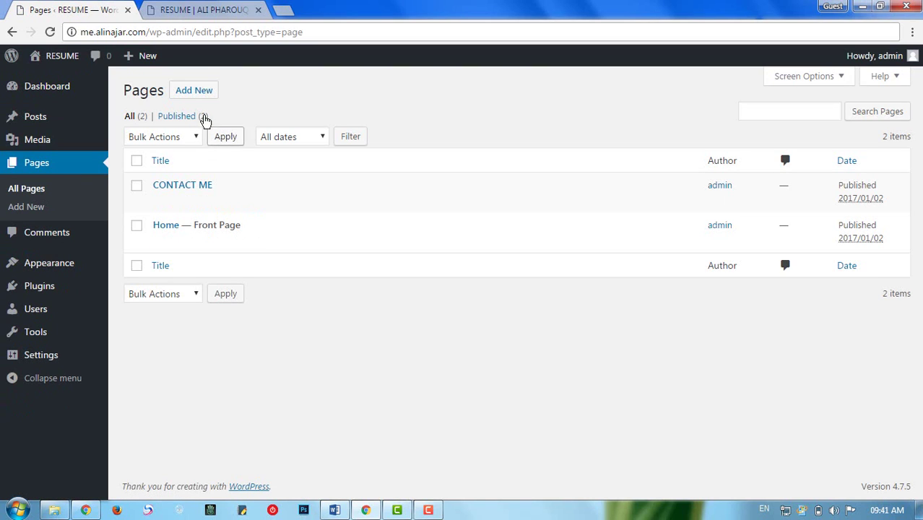
left_click(824, 76)
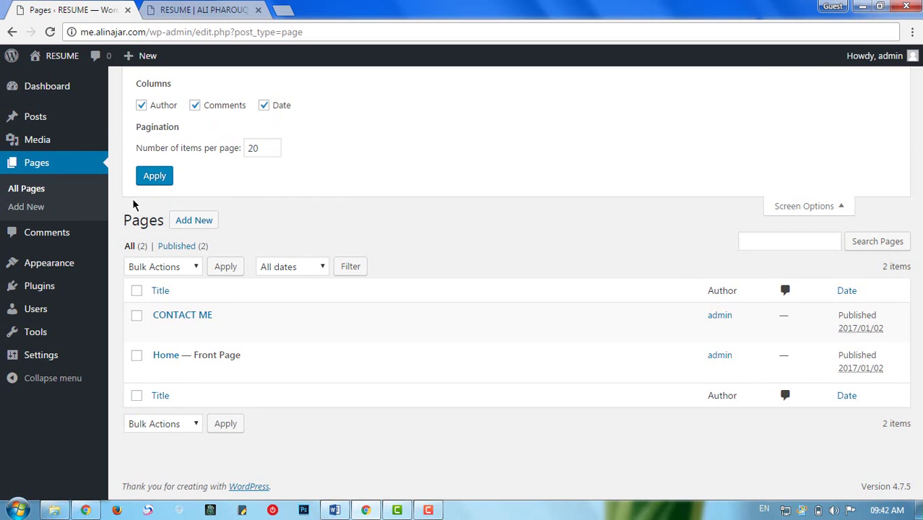
left_click(82, 241)
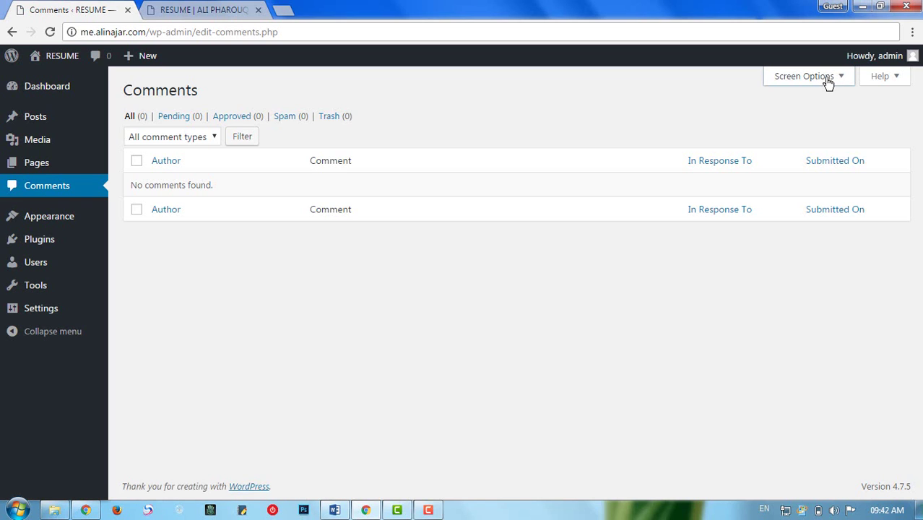
left_click(824, 84)
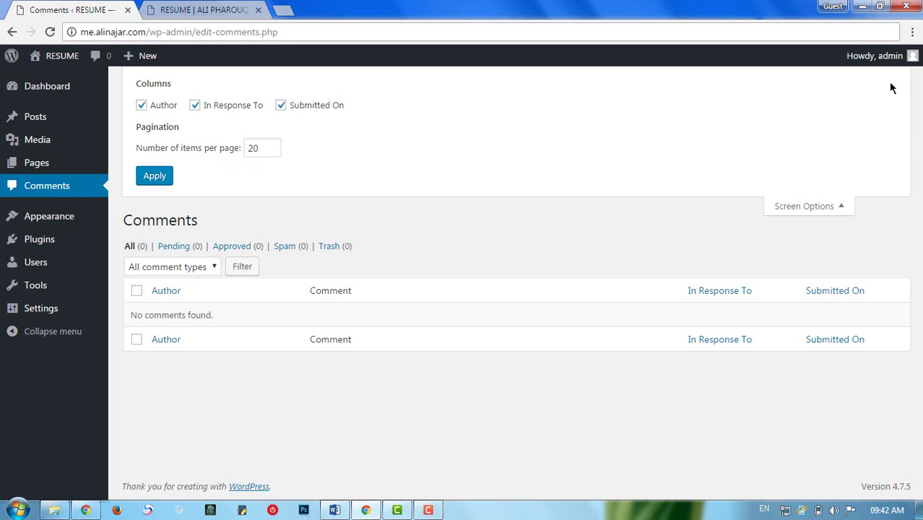
left_click(830, 213)
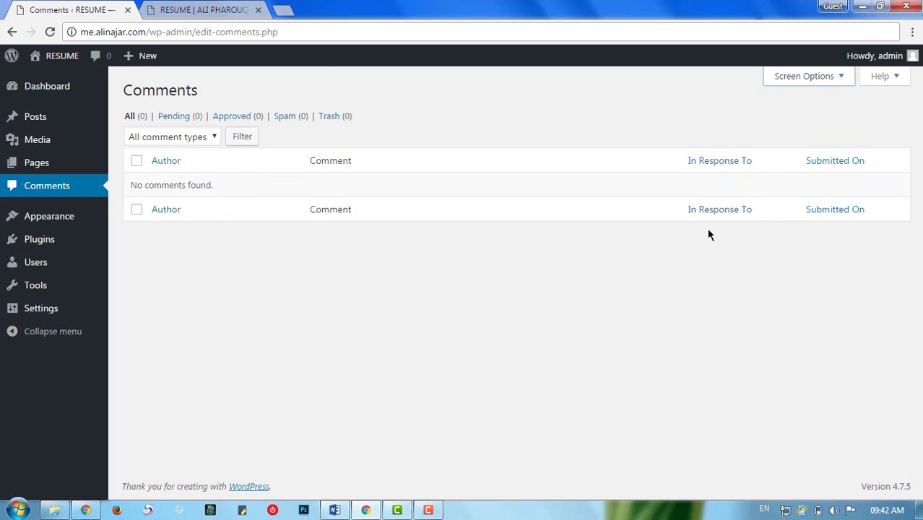